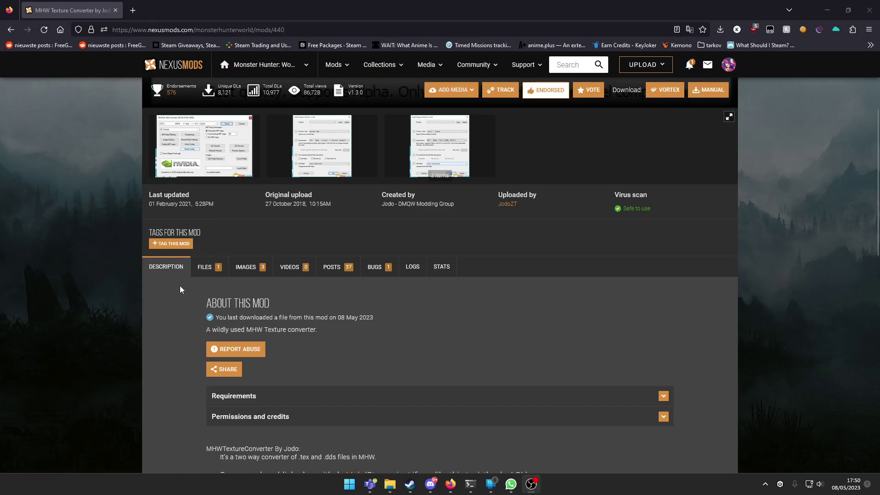
Manually download the MHWTexConverter v1.3.0_by_Jodo .rar from the mod's Files tab.
left_click(218, 267)
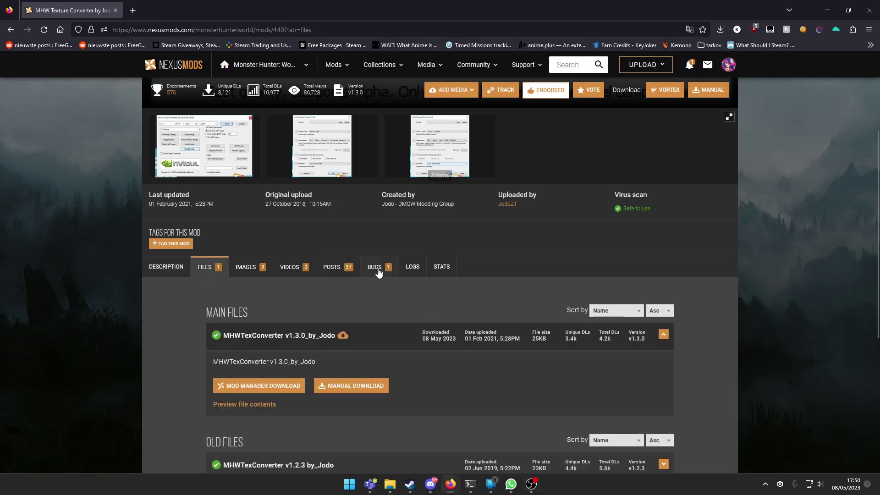
scroll(370, 239, "up", 1)
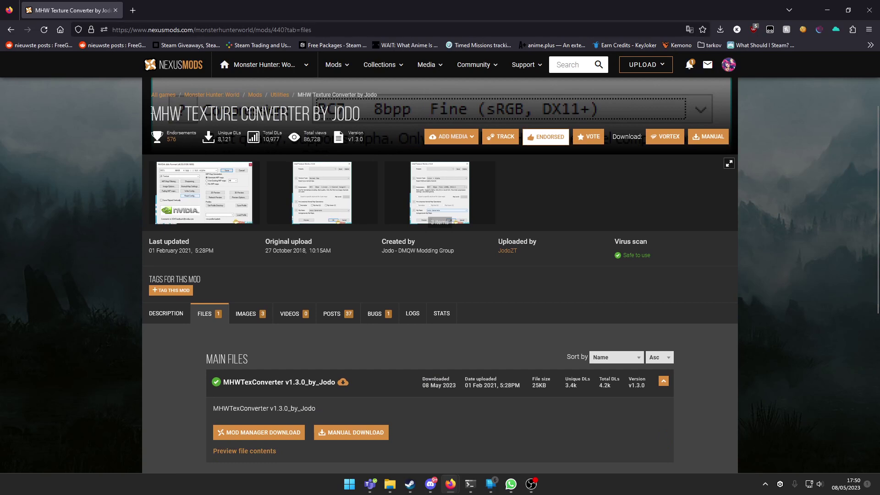
scroll(373, 147, "down", 2)
scroll(362, 314, "down", 2)
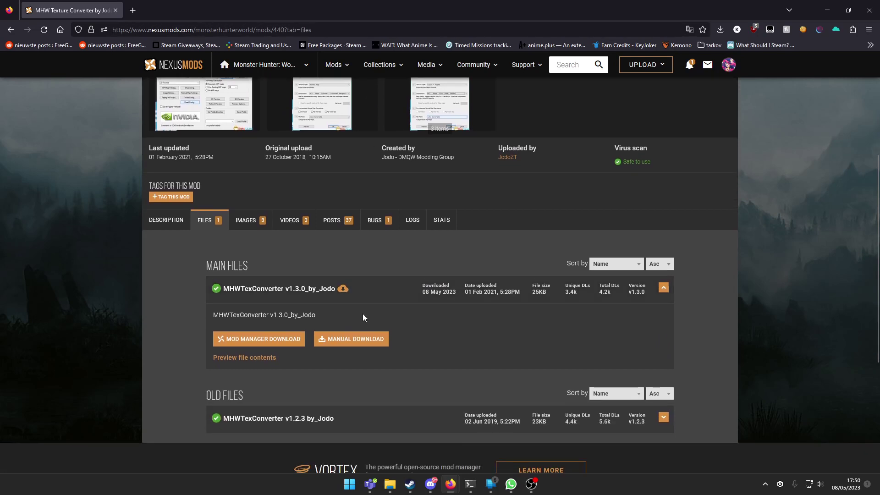
left_click(351, 338)
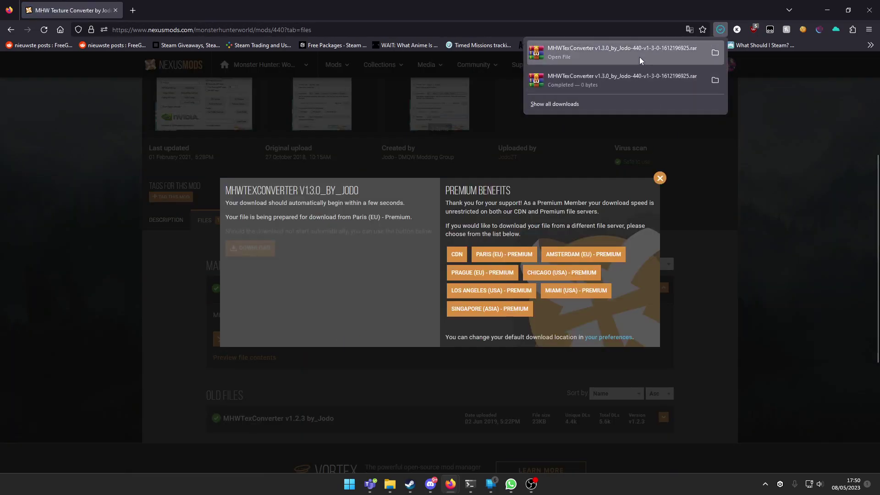
Open the downloaded converter .rar in WinRAR, dismiss the trial notice, and open the tex converter folder.
left_click(623, 51)
left_click(612, 98)
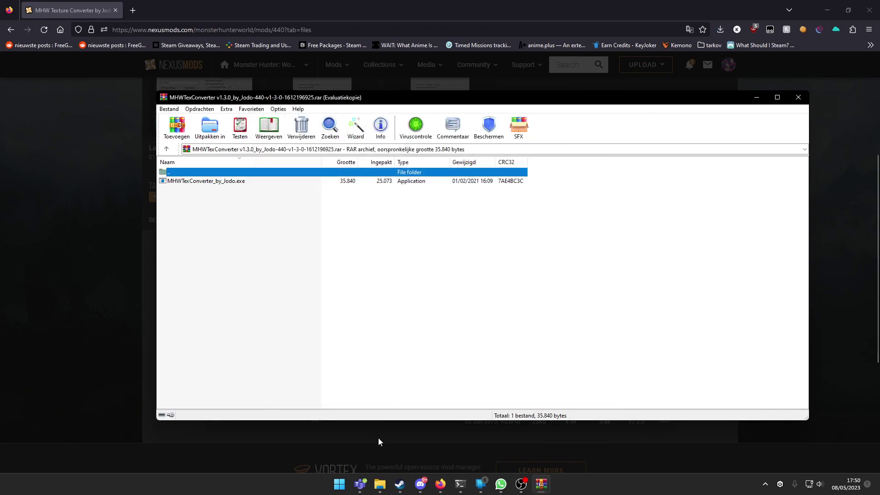
left_click(379, 485)
left_click(385, 426)
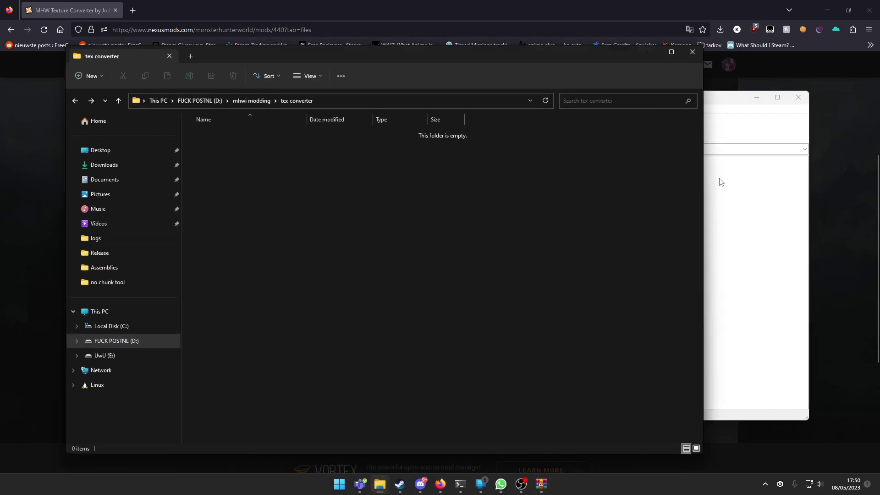
Drag MHWTexConverter_by_Jodo.exe from the archive into tex converter, then close WinRAR.
left_click(671, 110)
left_click_drag(671, 104, 787, 97)
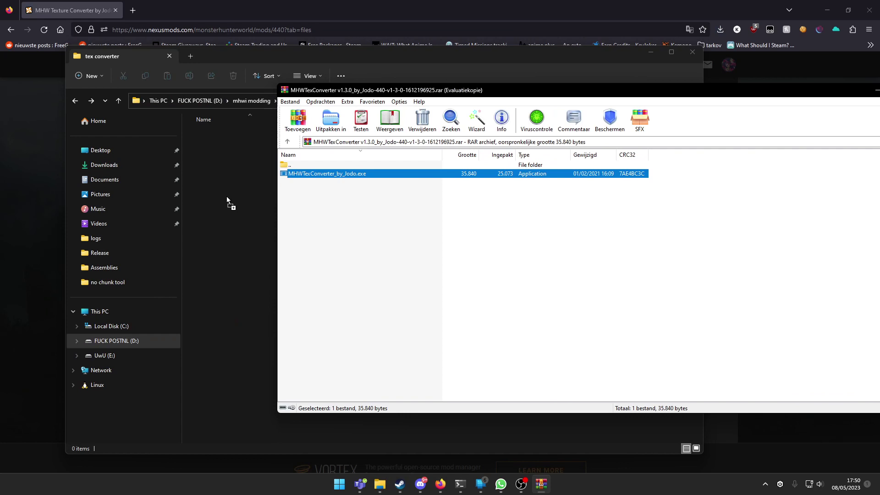
left_click_drag(327, 173, 230, 203)
left_click(857, 86)
left_click_drag(858, 86, 825, 89)
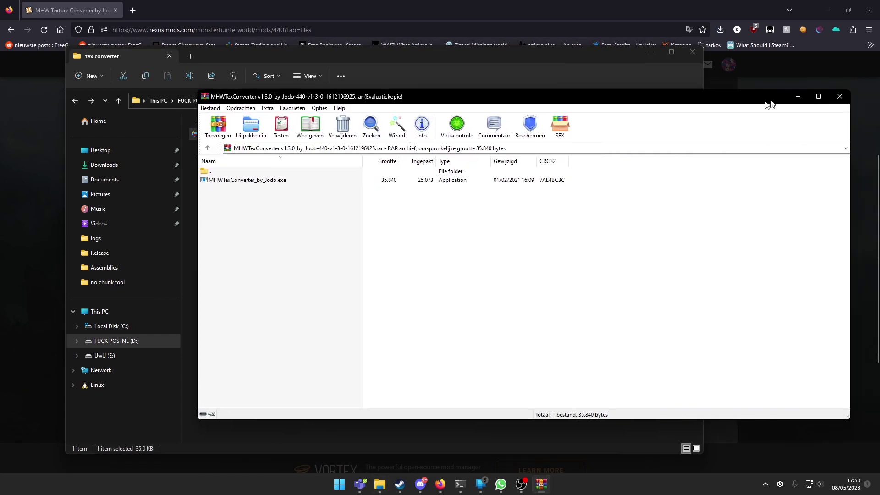
left_click(825, 96)
In the second Explorer window, go from chunkG0 through npc to the npc002 mod folder.
left_click(390, 485)
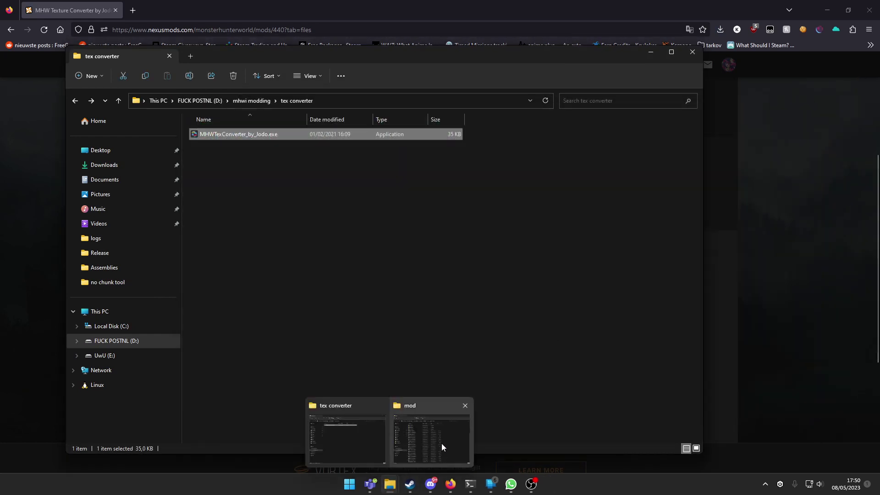
left_click(442, 443)
scroll(701, 182, "up", 2)
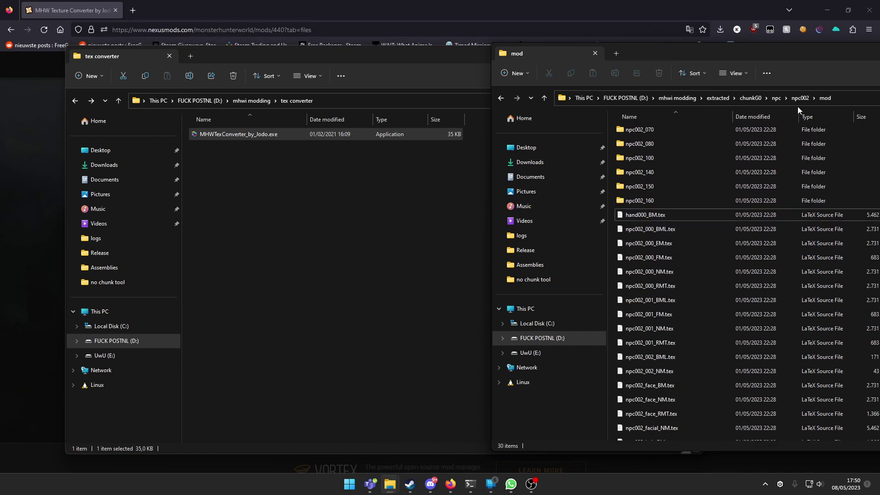
left_click(777, 98)
left_click(751, 101)
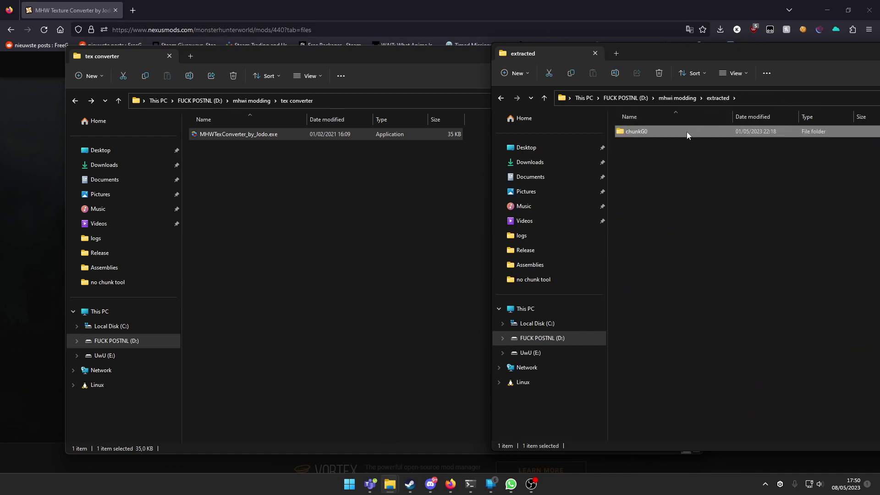
double_click(687, 132)
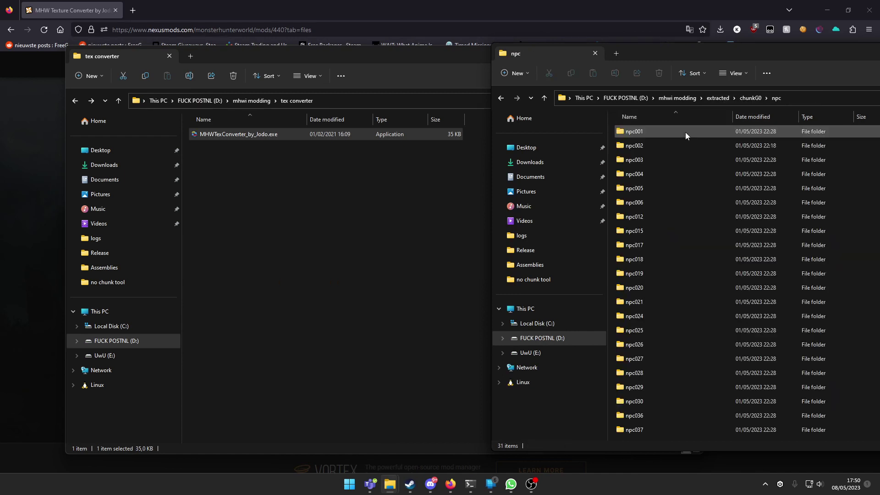
double_click(666, 145)
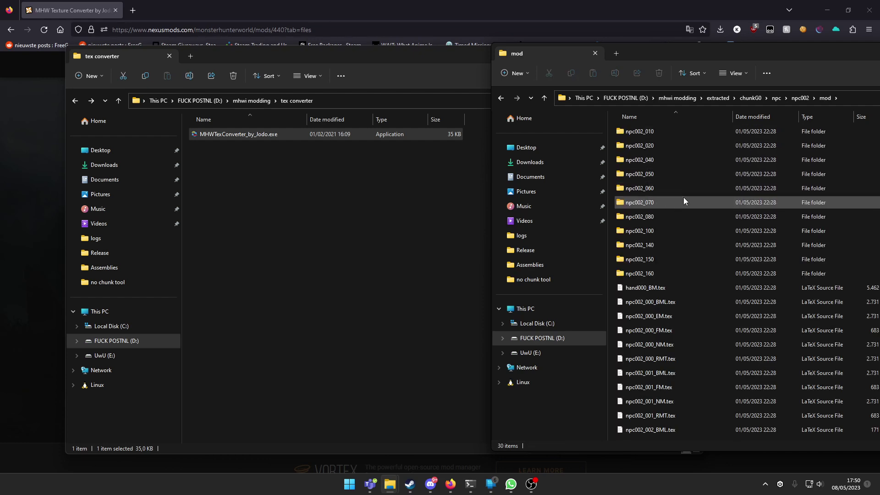
scroll(756, 193, "down", 2)
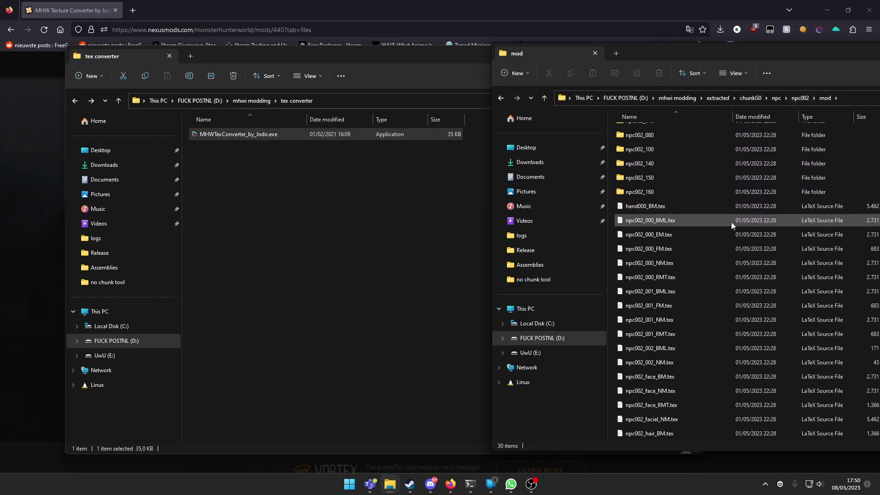
scroll(653, 236, "down", 1)
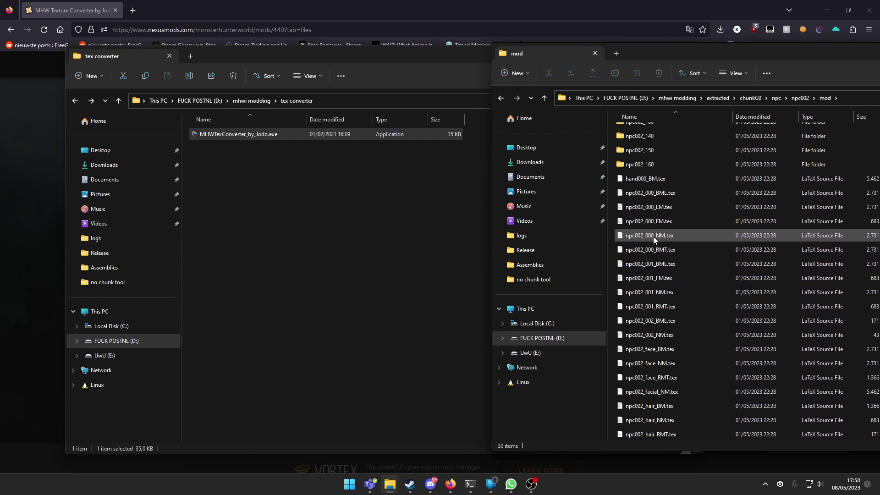
scroll(693, 273, "down", 1)
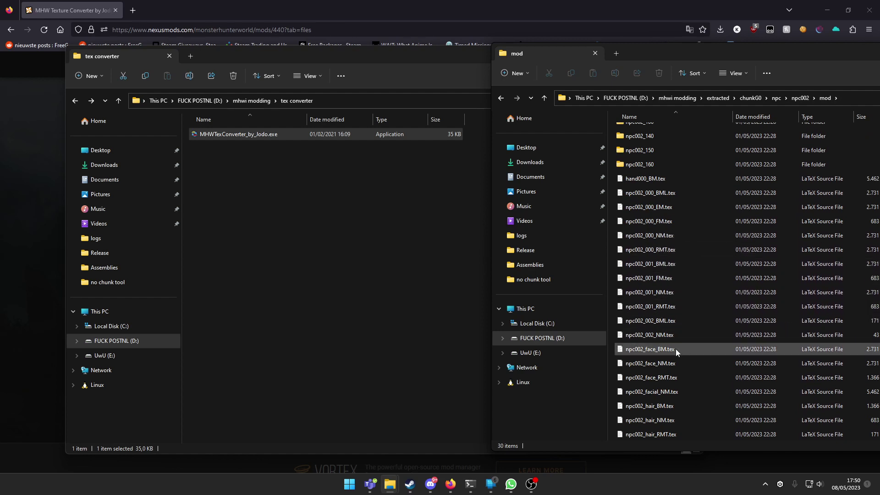
Move npc002_face_BM.tex into tex converter, drop it on the exe, and open BC1S_npc002_face_BM.dds.
left_click(689, 350)
left_click_drag(704, 349, 399, 289)
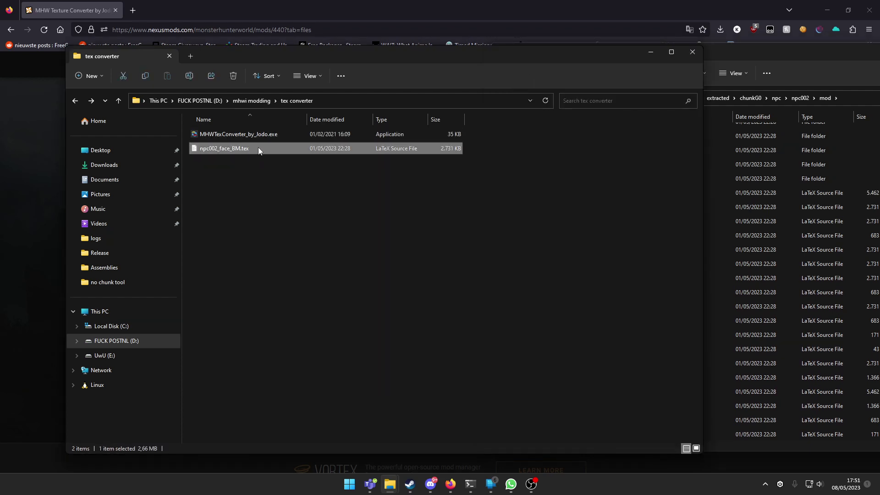
left_click_drag(227, 148, 270, 138)
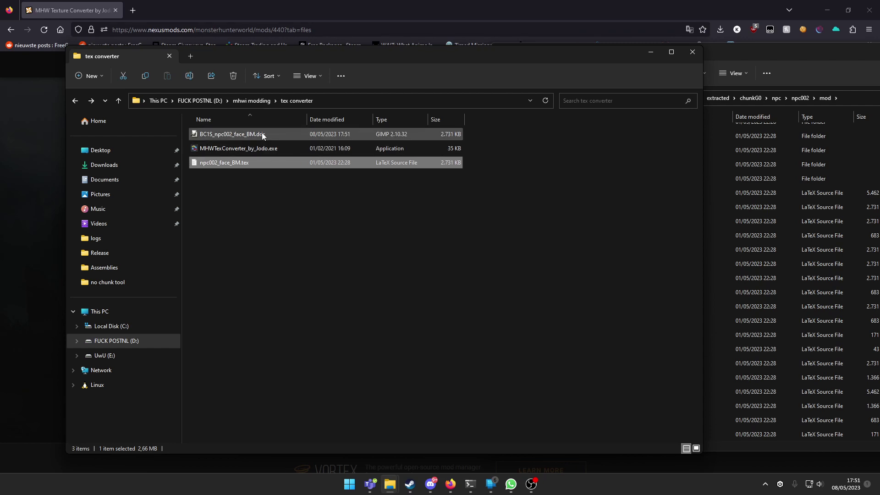
double_click(264, 135)
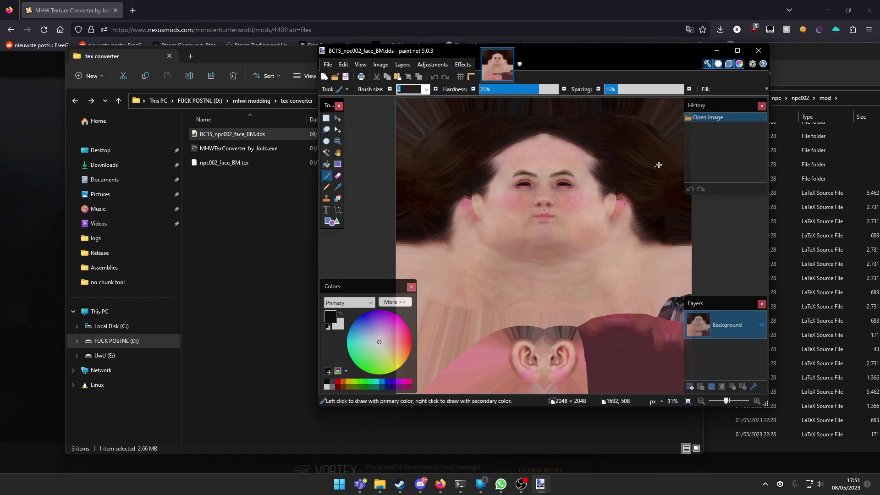
Close paint.net after previewing BC1S_npc002_face_BM.dds.
left_click(761, 53)
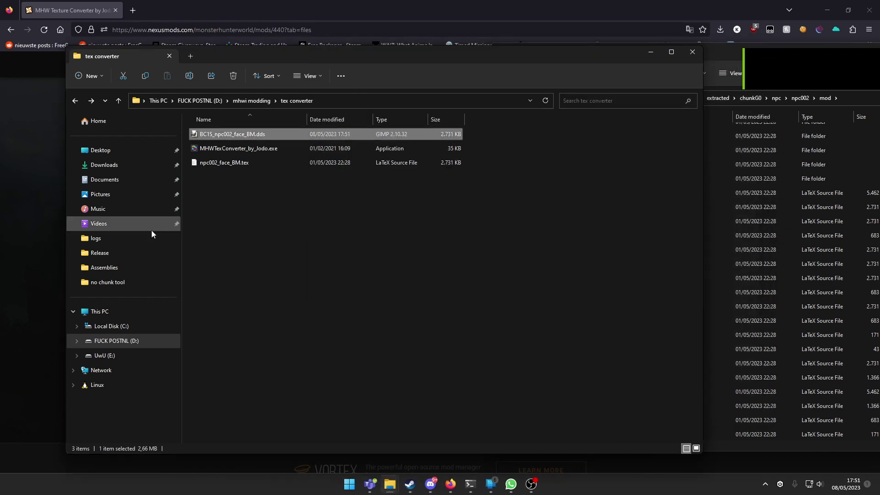